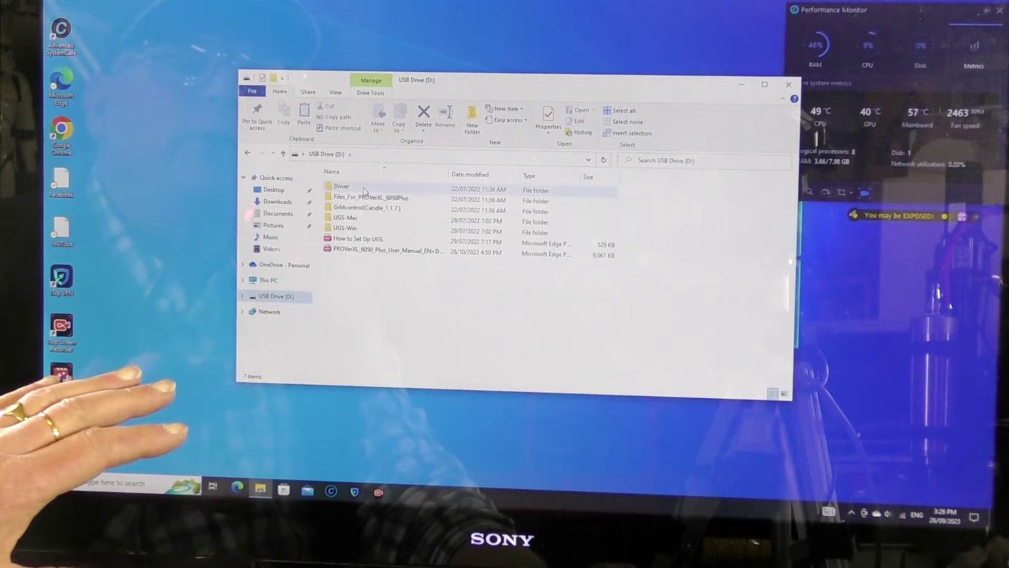
Run Driver_CH340SER from the USB drive's Driver folder, install the CH341SER.INF driver, and close the installer
double_click(364, 187)
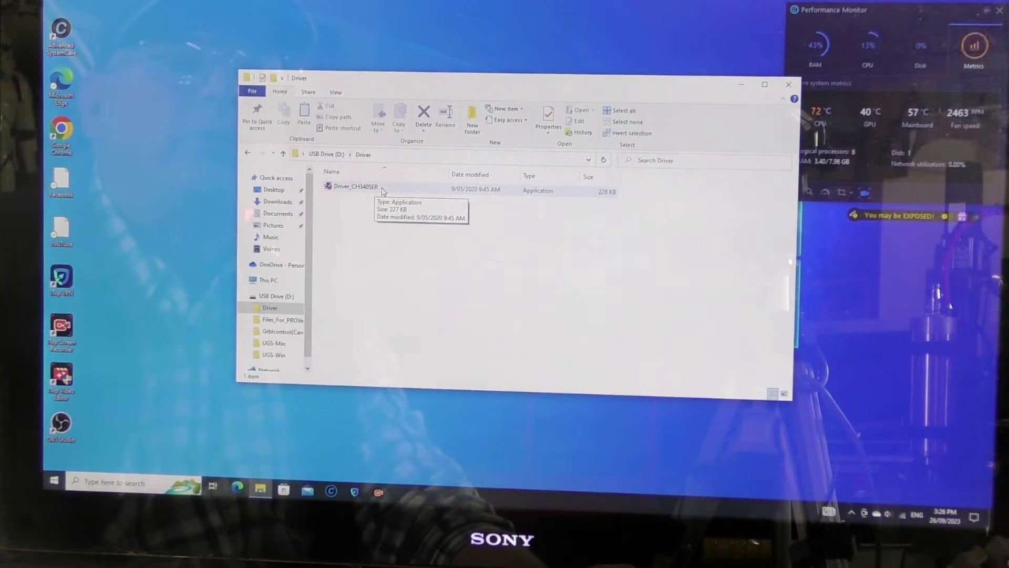
double_click(362, 187)
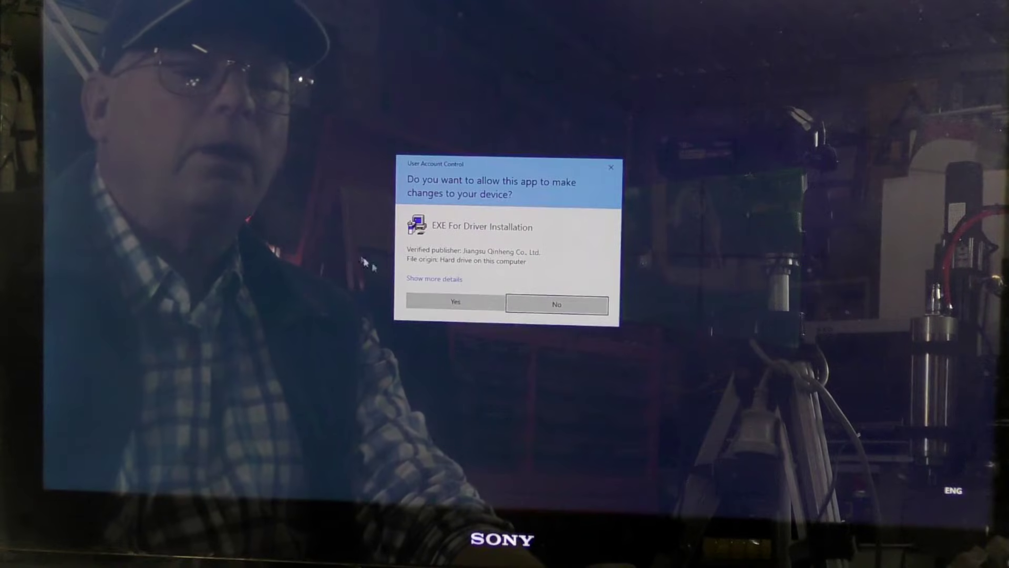
click(461, 304)
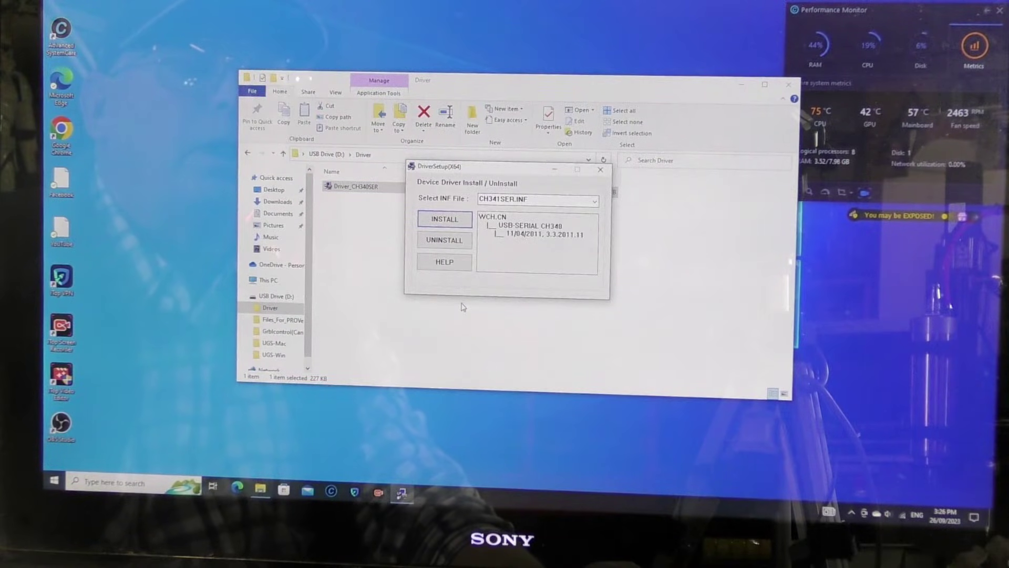
click(439, 219)
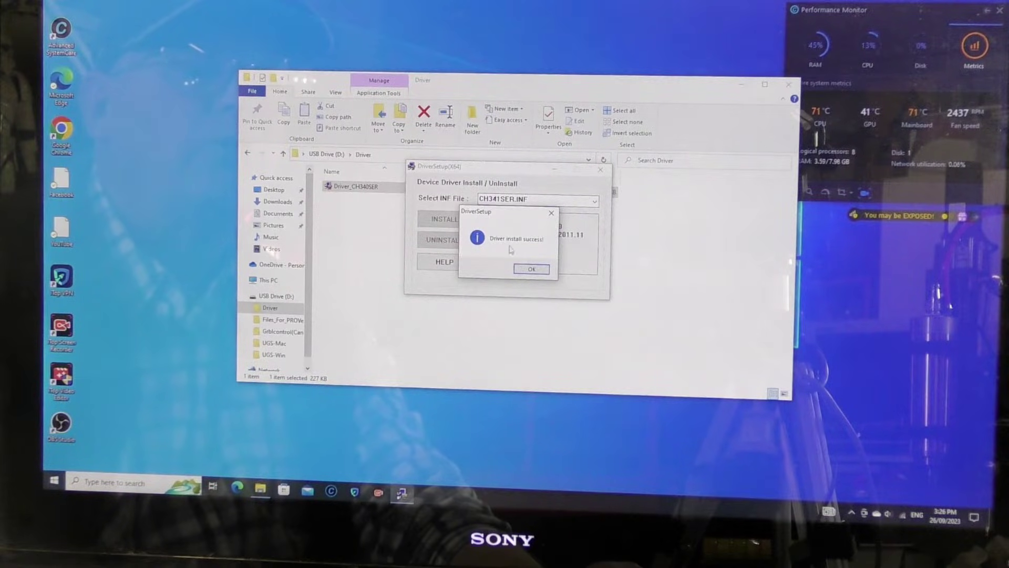
click(532, 269)
click(601, 172)
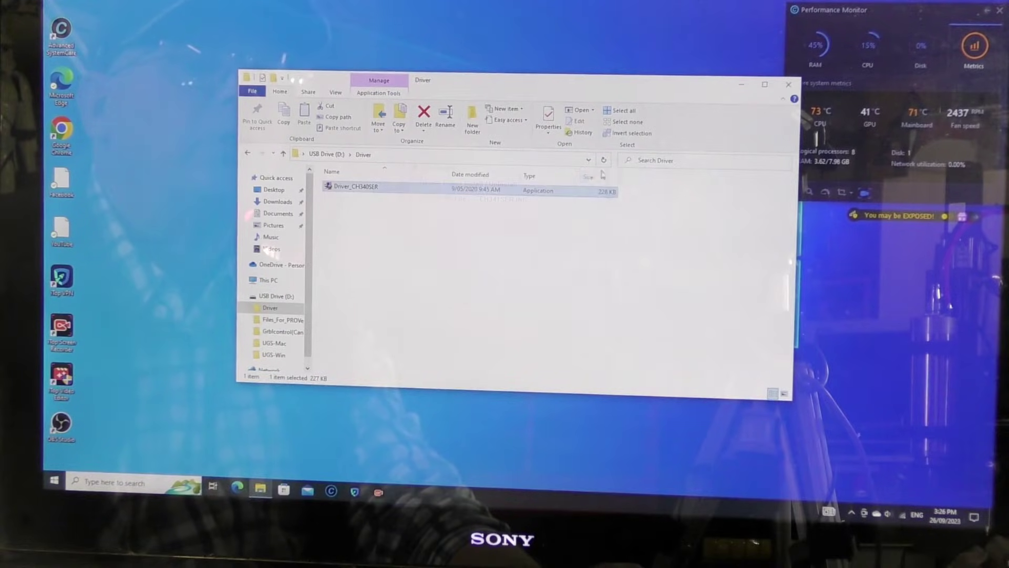
click(283, 155)
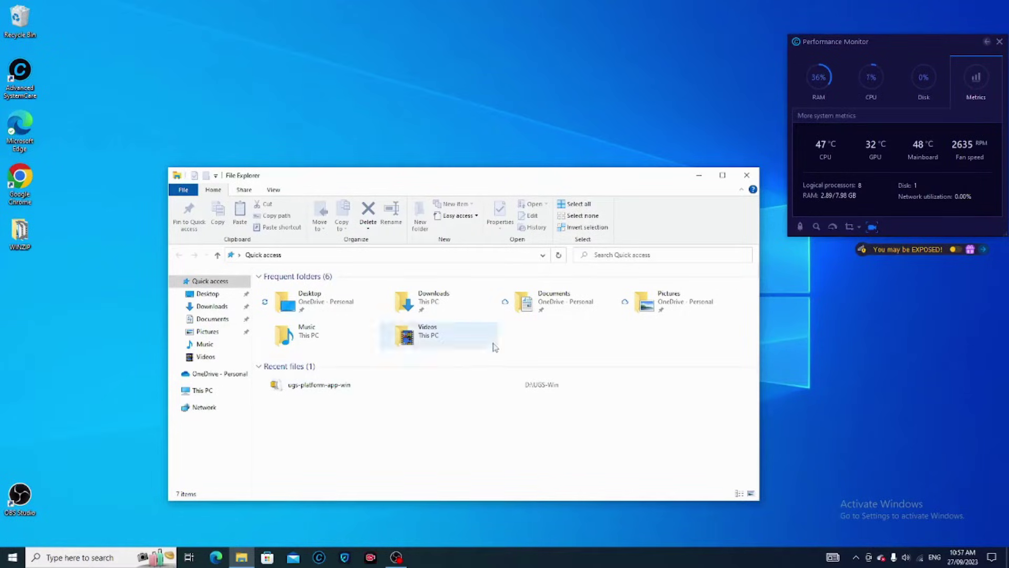
Launch ugsplatform64 from the bin folder of win64-ugs-platform-app-2.0.20 (1) in Documents
double_click(540, 307)
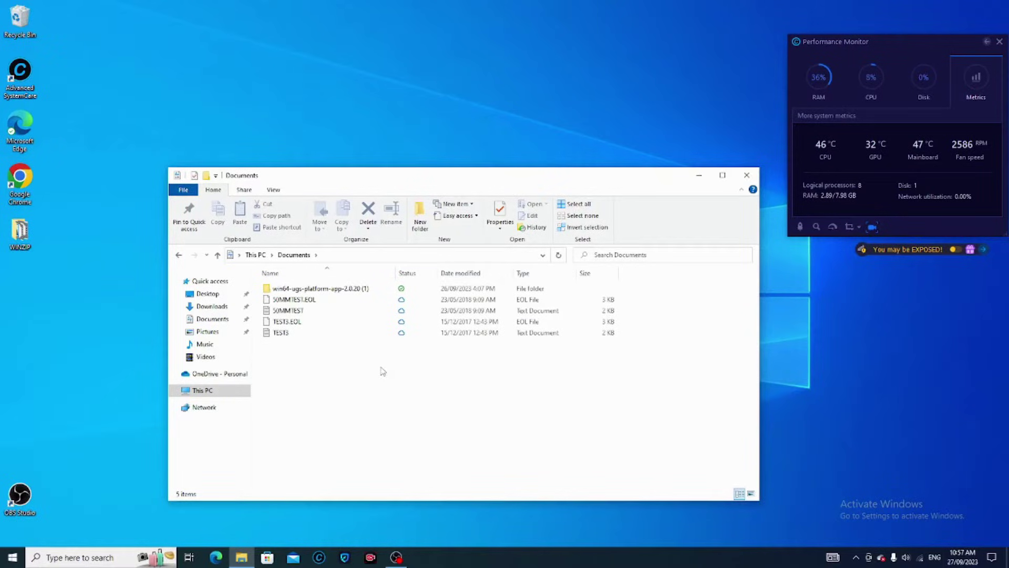
mouse_move(351, 292)
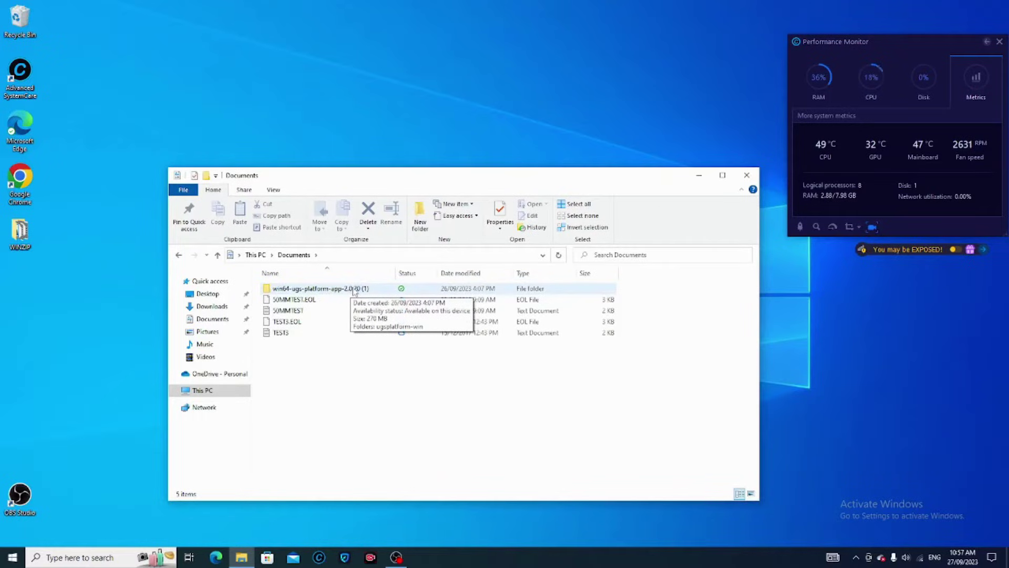
double_click(353, 290)
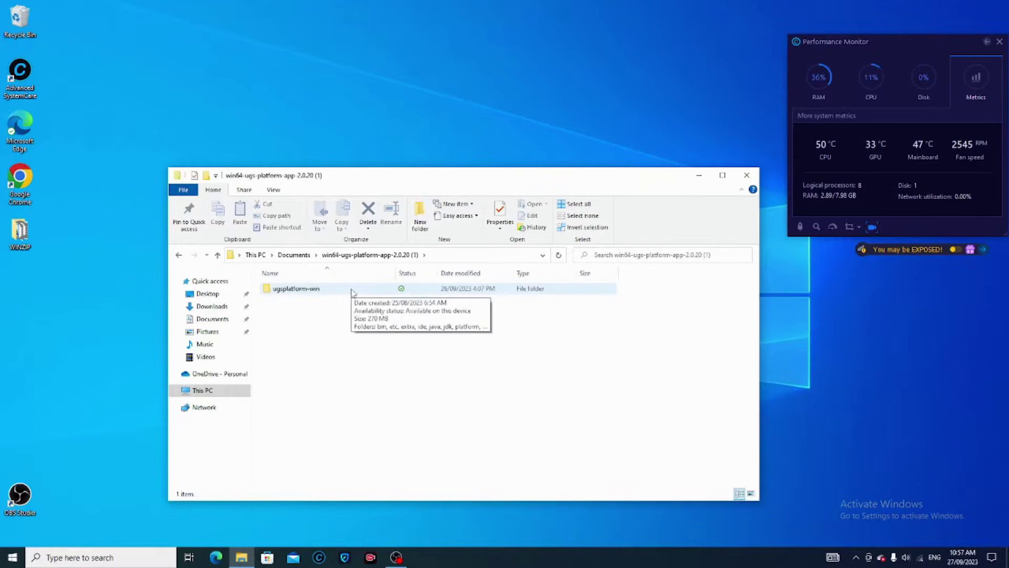
double_click(353, 290)
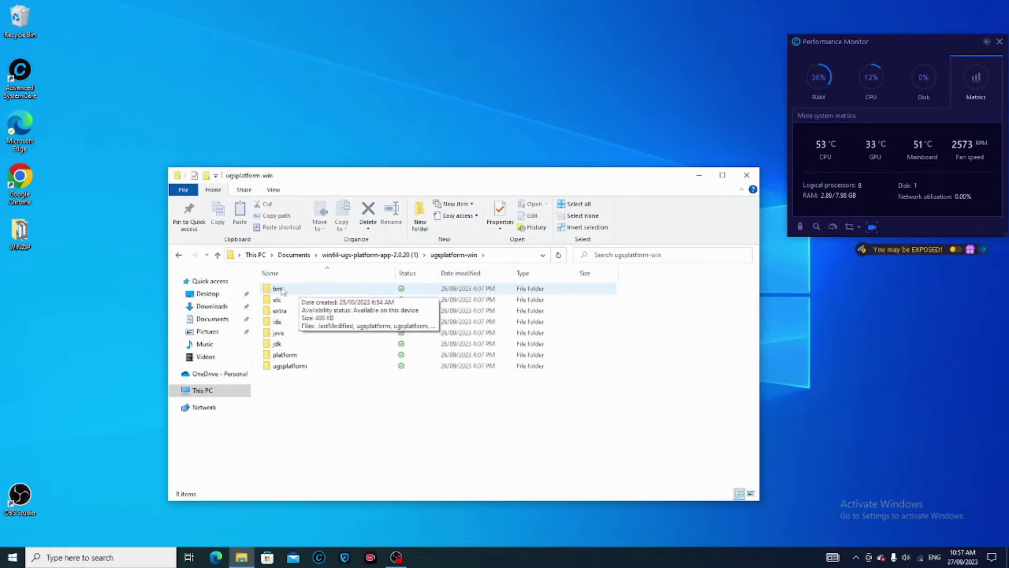
double_click(327, 292)
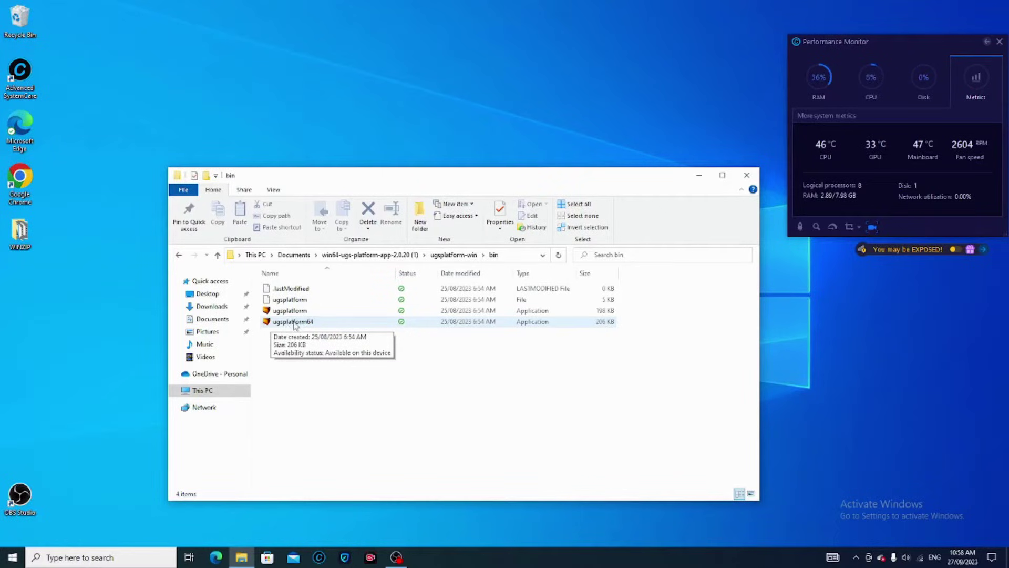
double_click(294, 322)
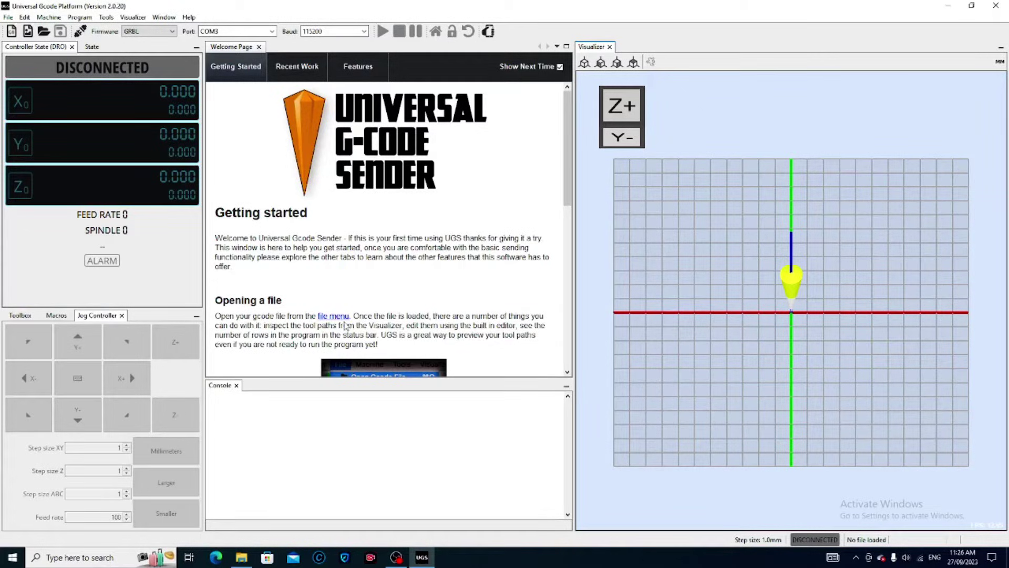
Close the Welcome Page and connect to the GRBL machine on port COM3 at 115200 baud
click(258, 47)
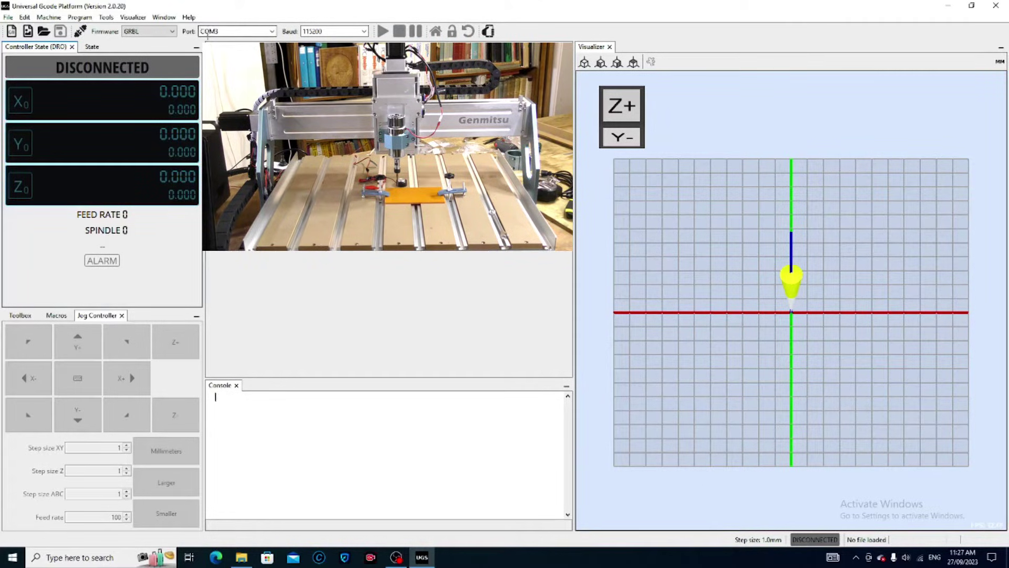
click(272, 32)
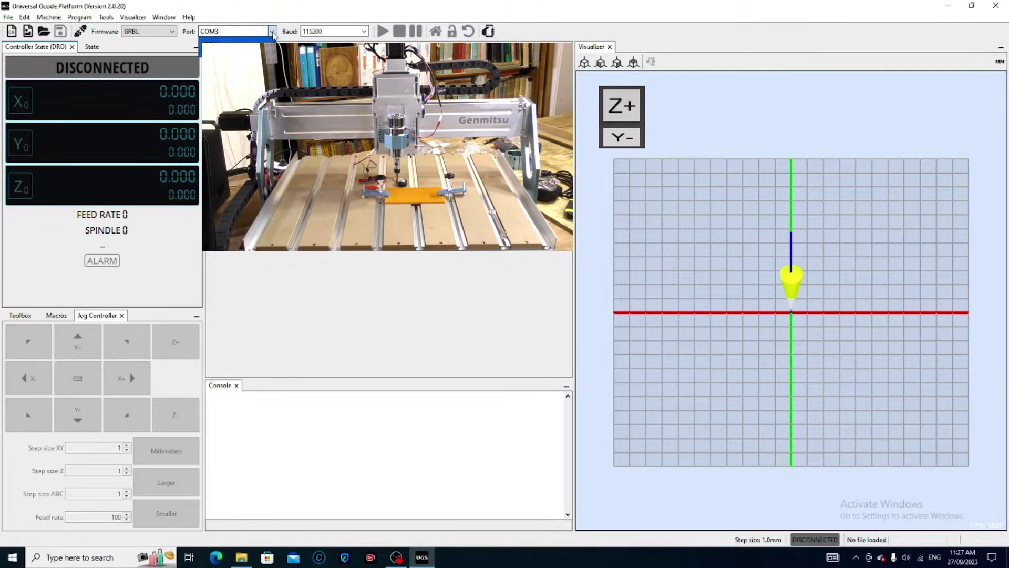
click(272, 36)
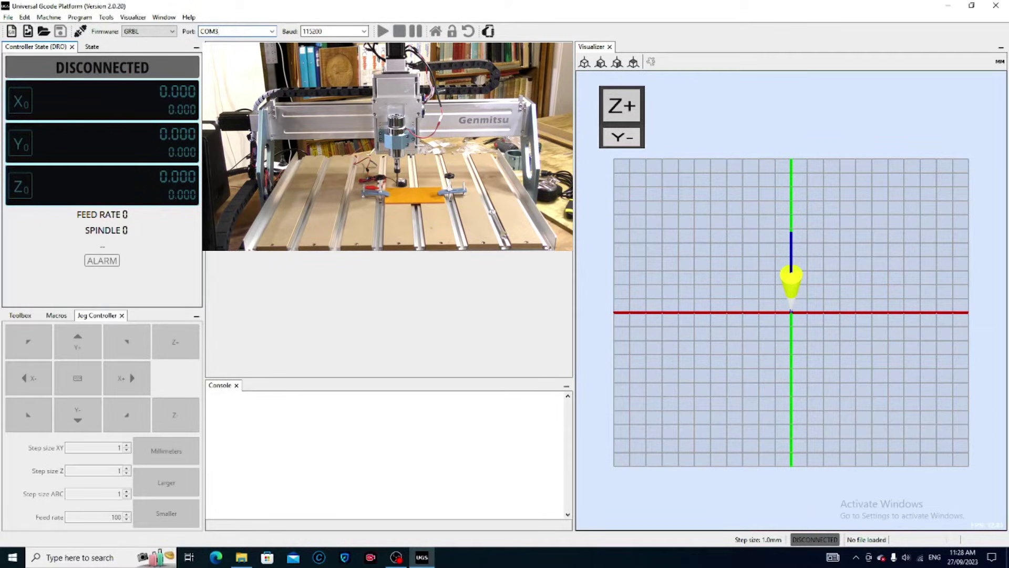
click(81, 32)
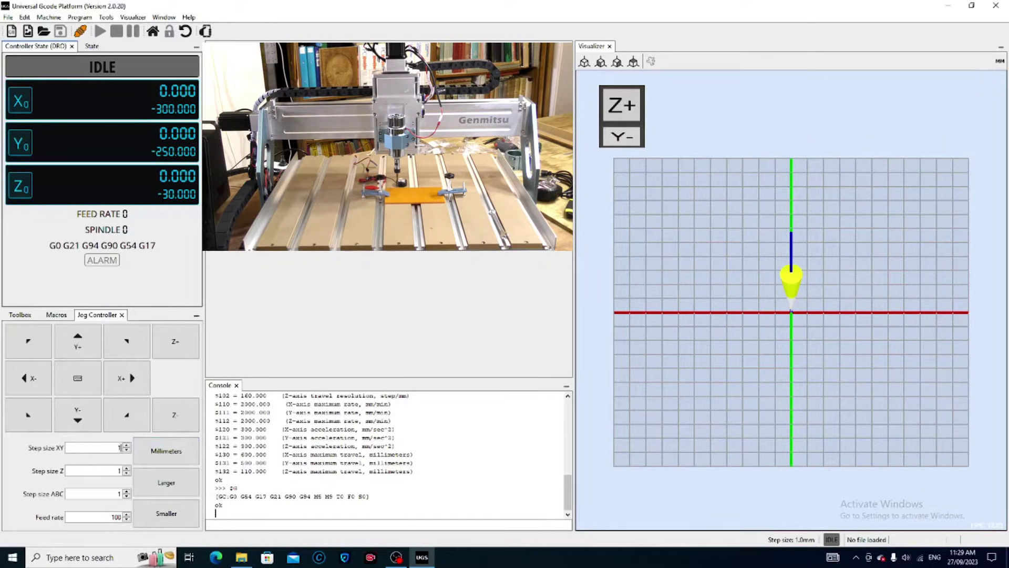
Set the jog step size to 25 mm for XY and 5 mm for Z, with a feed rate of 1500
double_click(120, 447)
text(25)
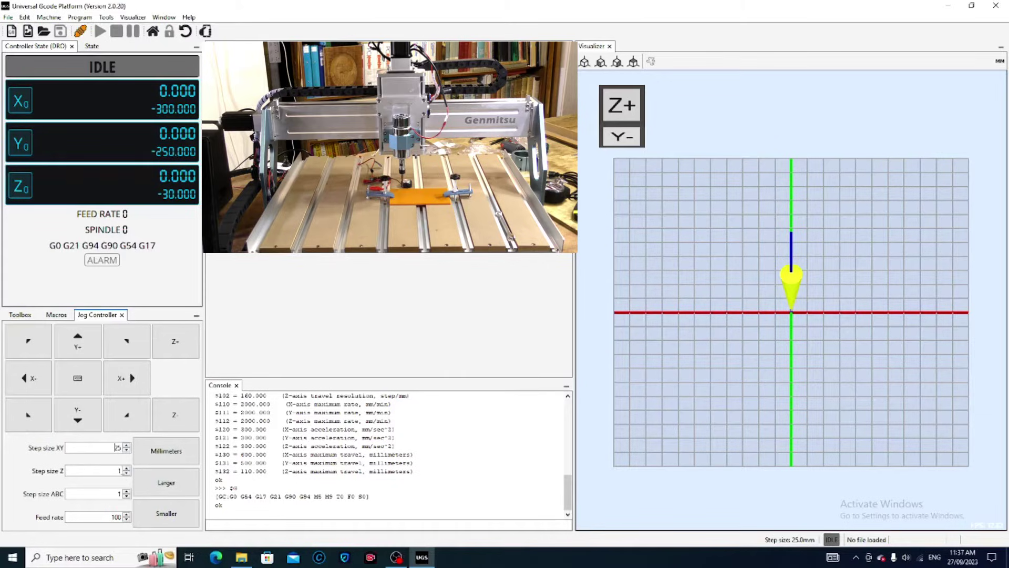
double_click(119, 470)
click(89, 516)
drag(111, 516, 115, 516)
text(10)
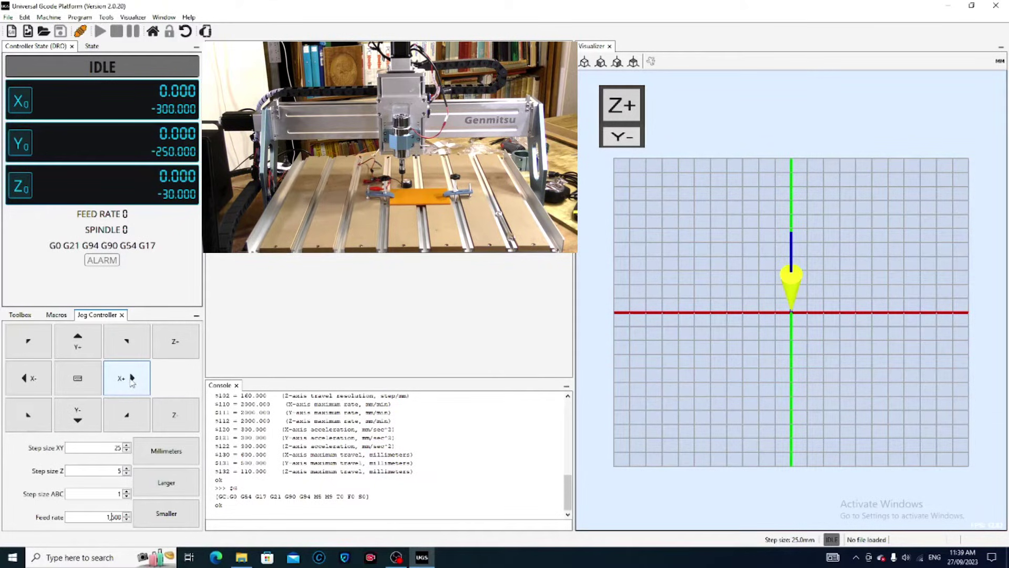
Test-jog the X axis in both directions in 25 mm steps to X 50, and the Y axis 25 mm negative and back
click(131, 380)
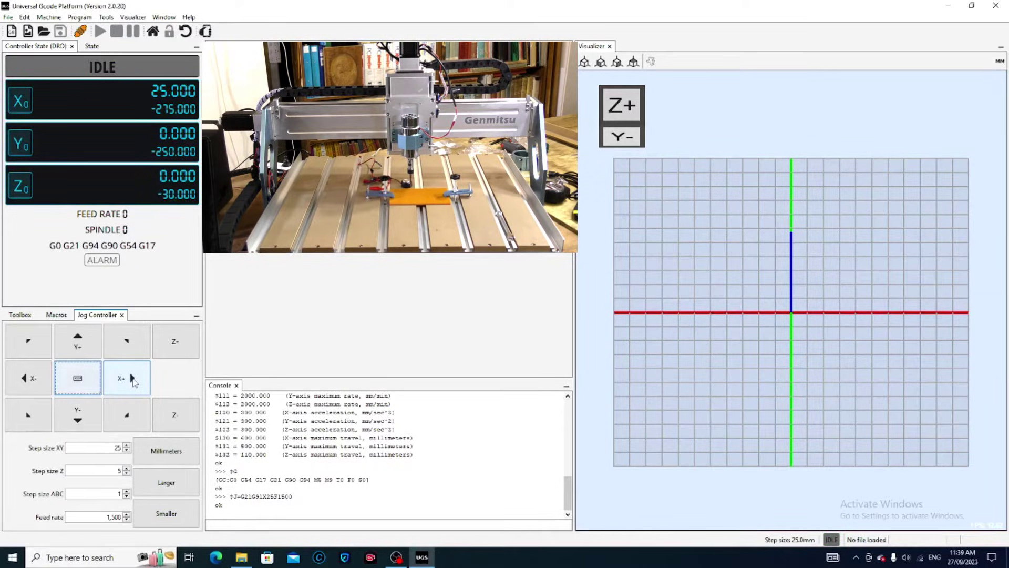
click(133, 381)
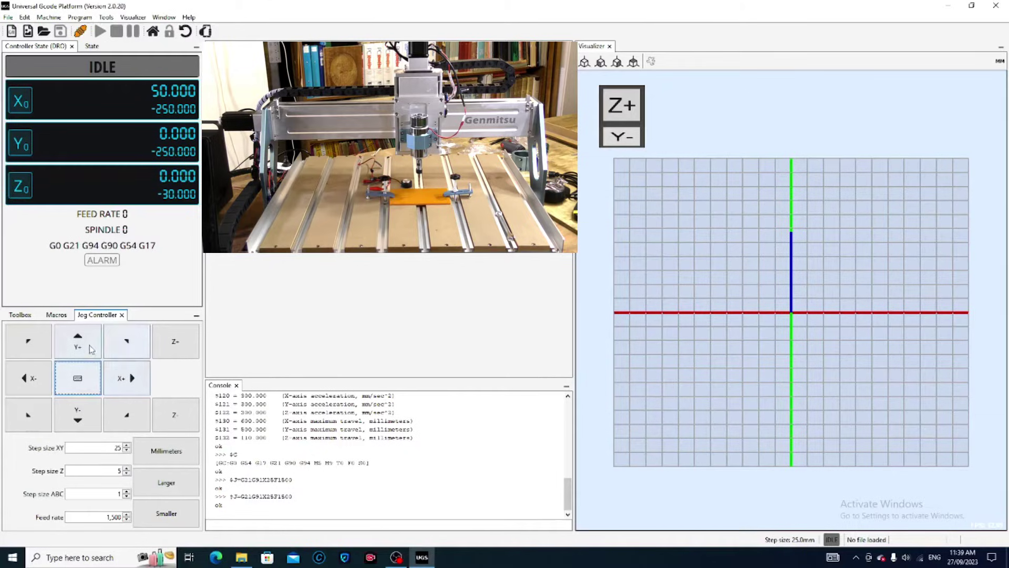
click(31, 382)
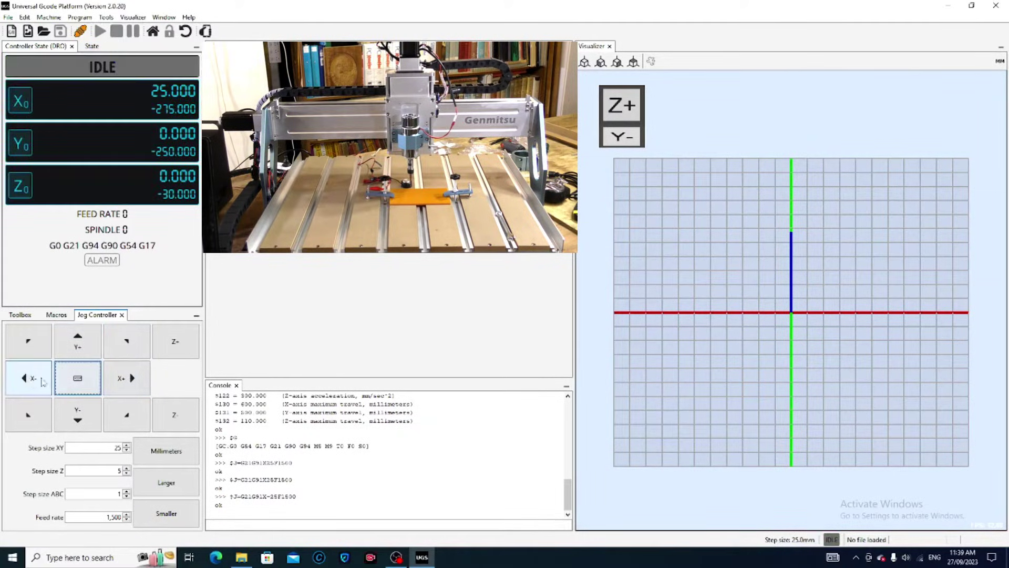
click(131, 379)
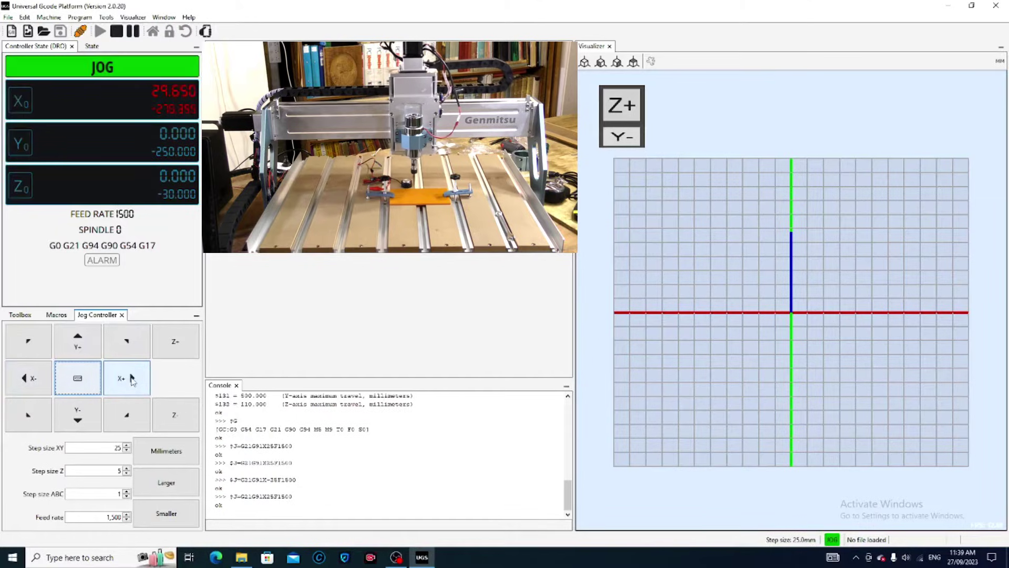
click(78, 420)
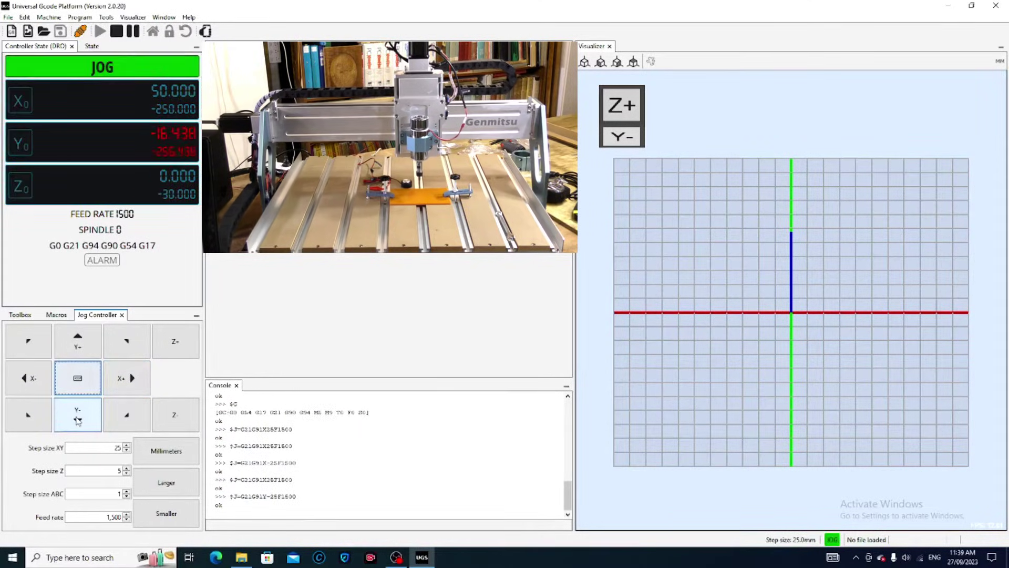
click(78, 342)
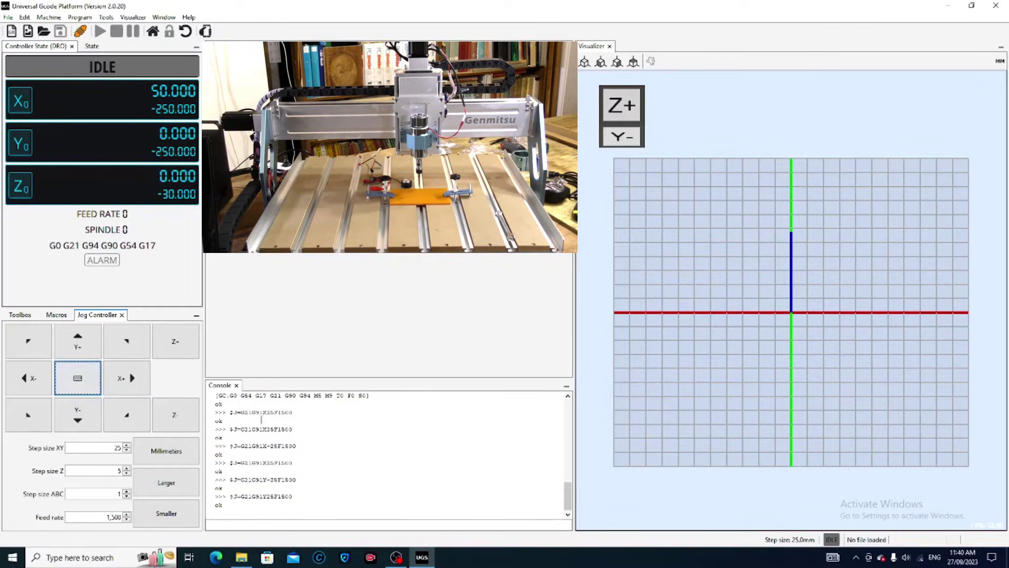
Jog the Z axis down 5 mm and back up 10 mm in 5 mm steps
click(176, 420)
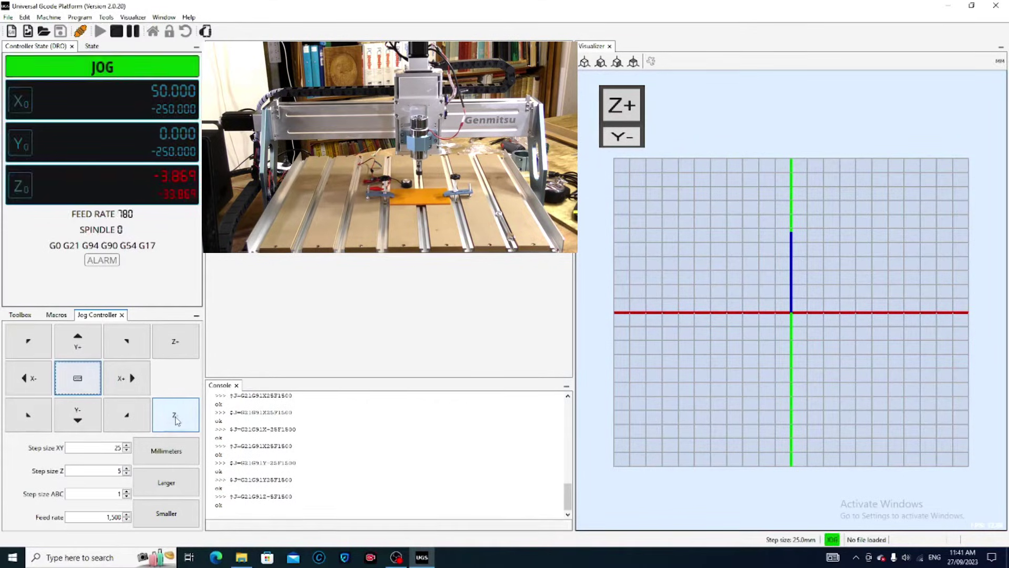
click(176, 345)
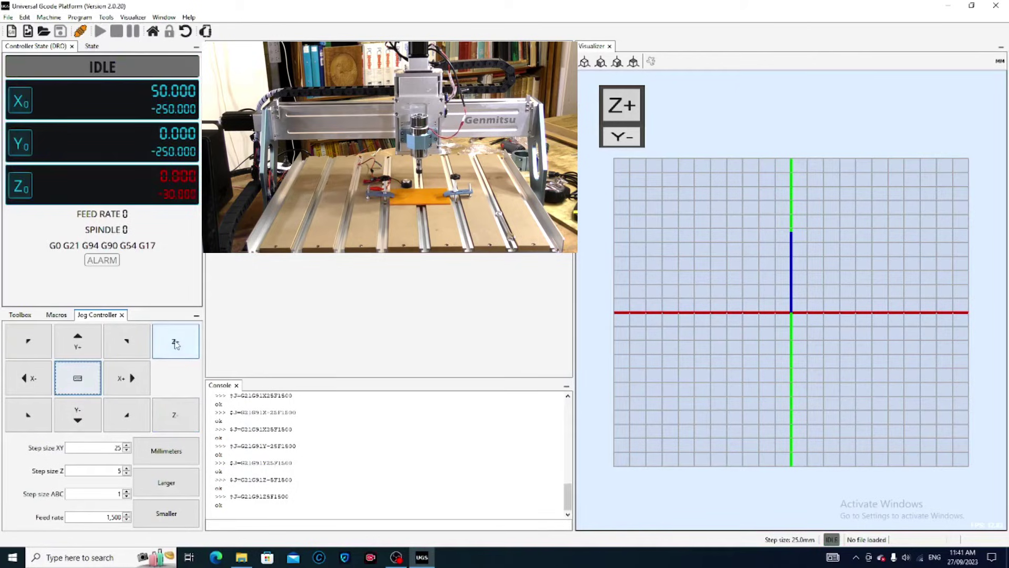
click(176, 344)
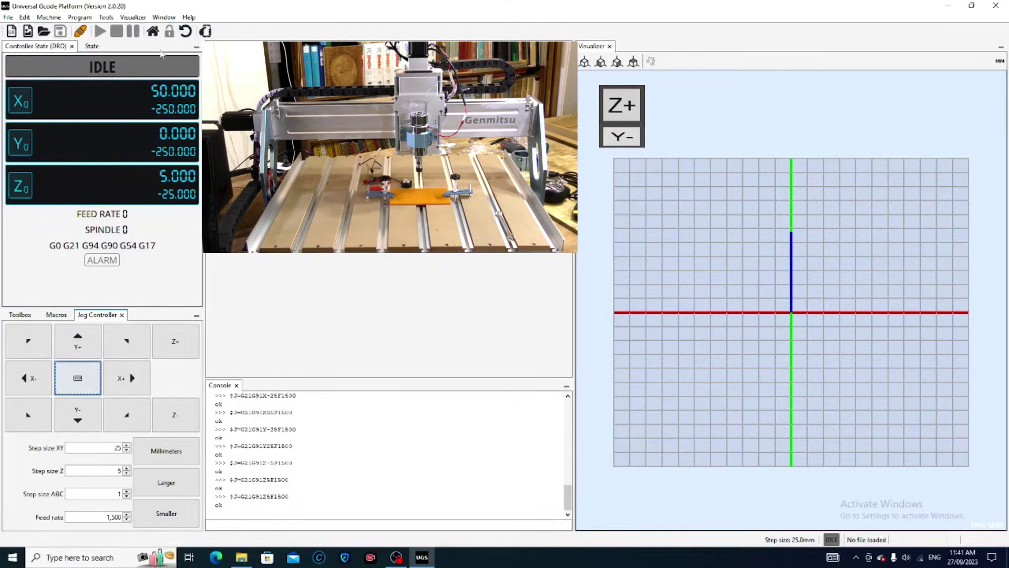
Open the Probe Module plugin
click(164, 17)
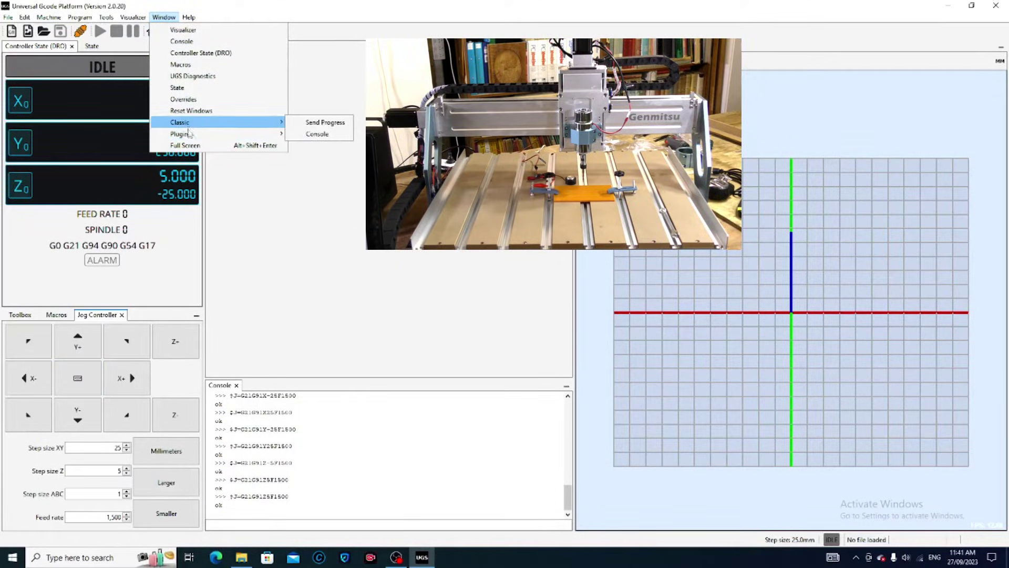
mouse_move(191, 136)
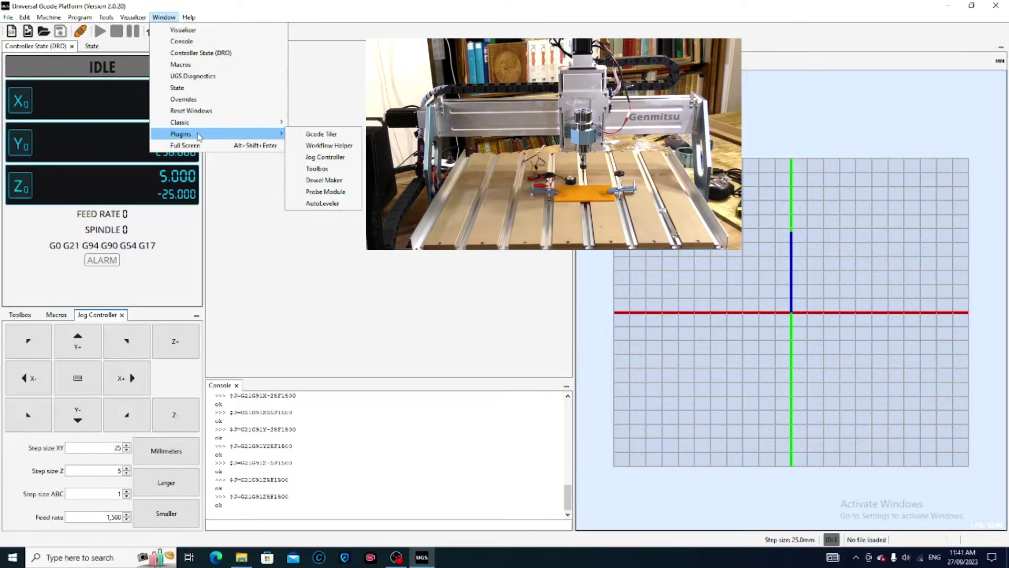
click(326, 192)
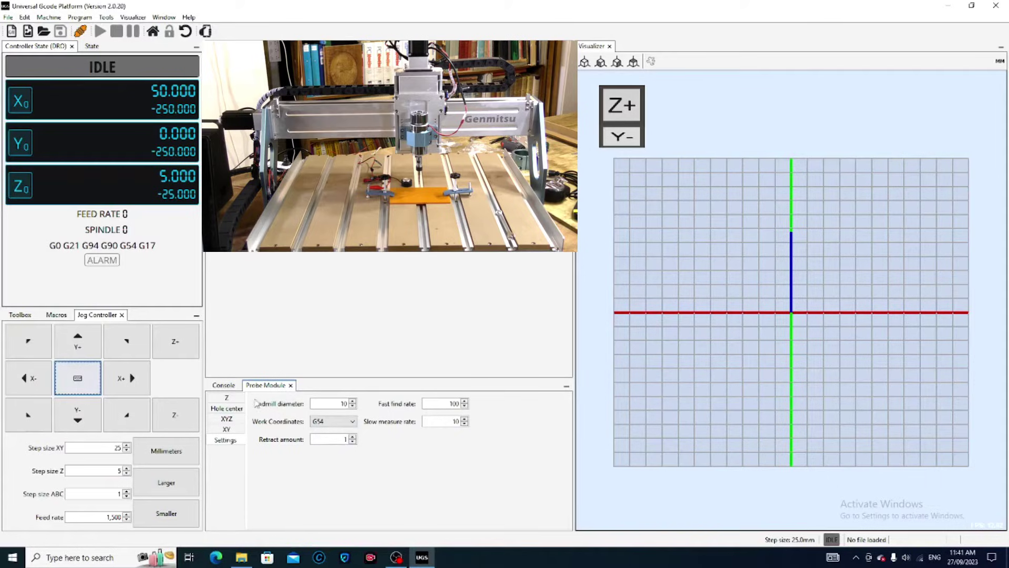
click(223, 385)
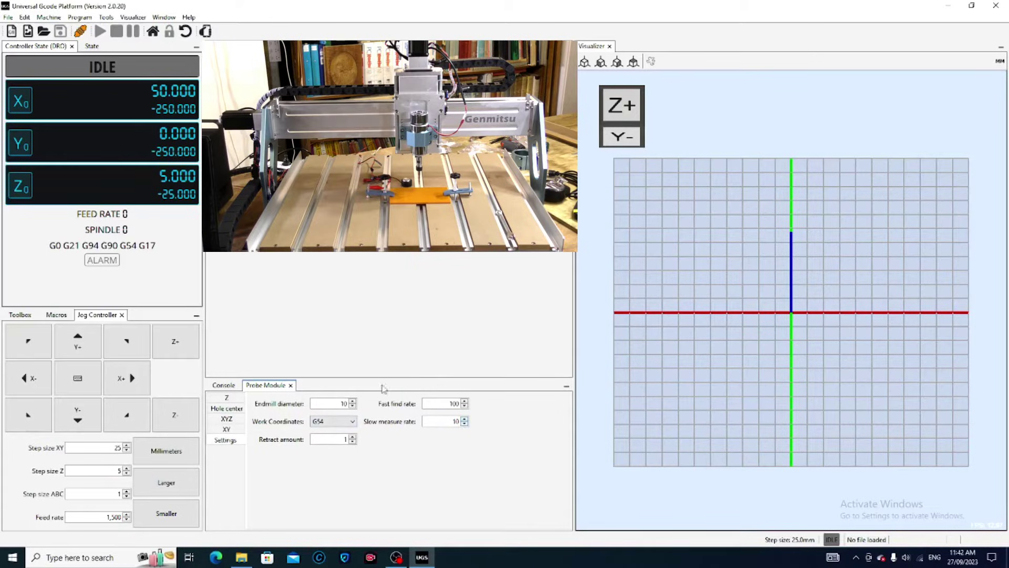
Set the touch plate thickness for Z probing to 19.34 mm
click(233, 399)
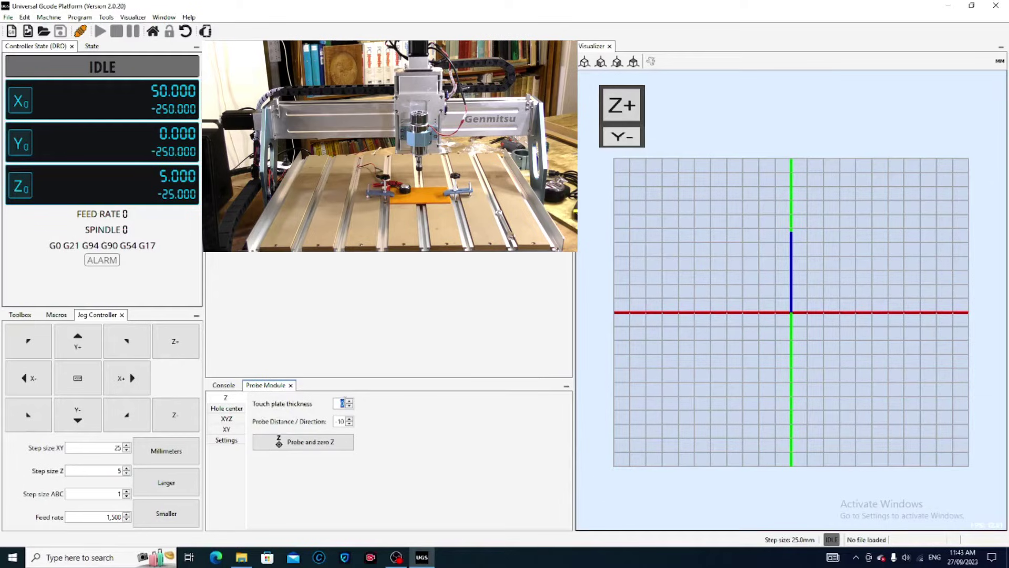
drag(341, 403, 352, 406)
text(19.34)
key(Return)
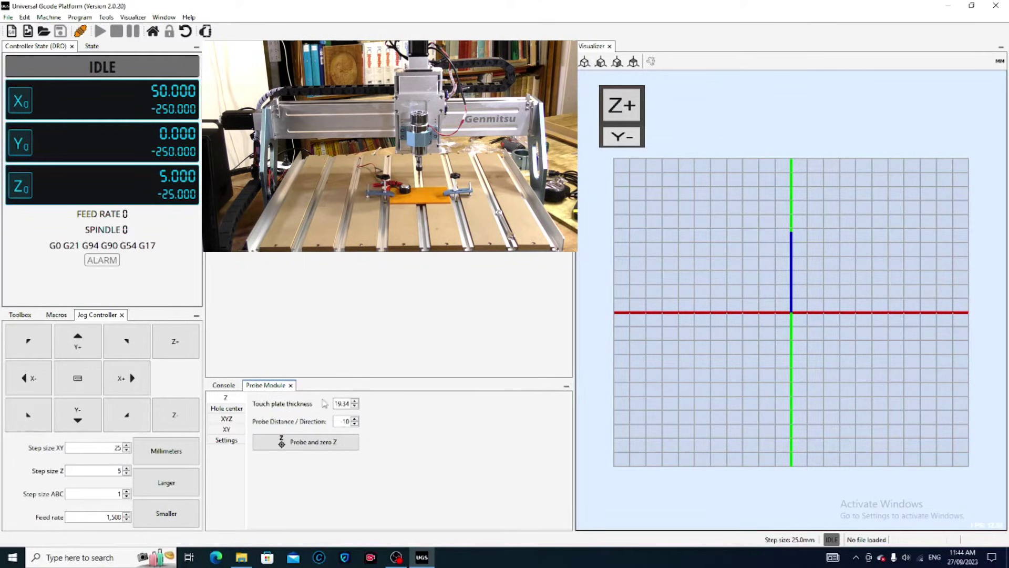
click(350, 404)
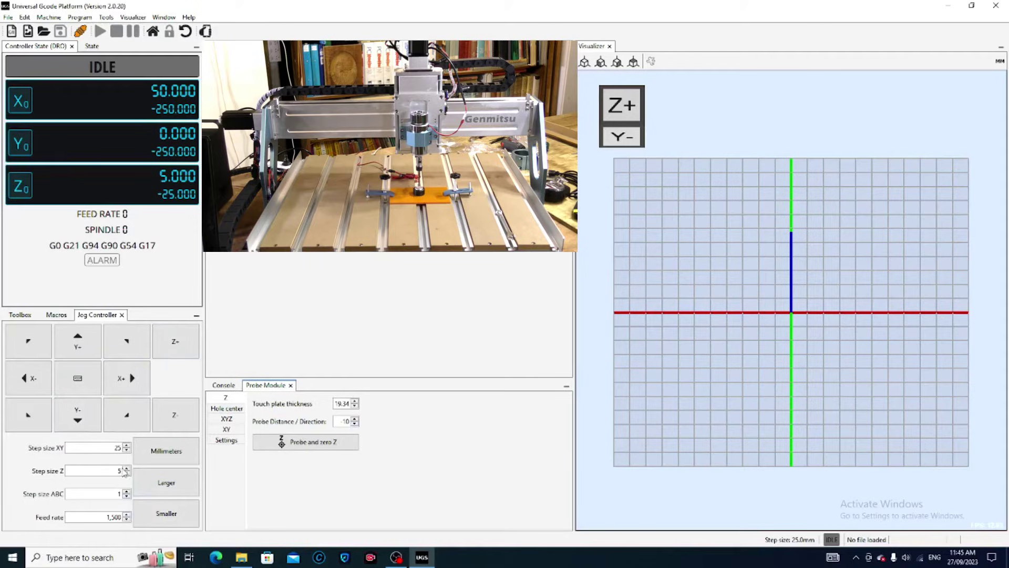
Jog the Z axis down 5 mm and set the Z step size to 1 mm
click(177, 419)
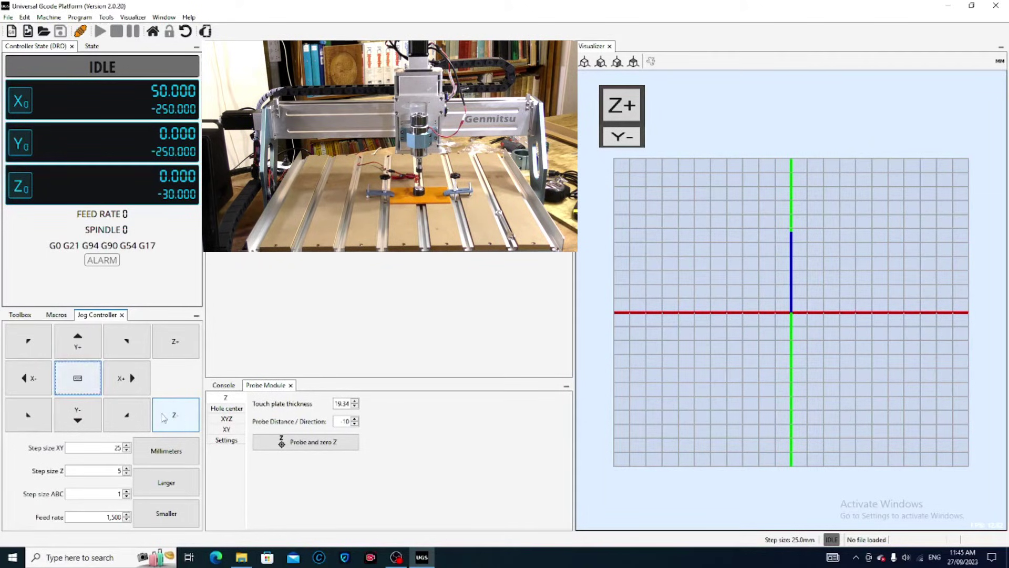
click(127, 474)
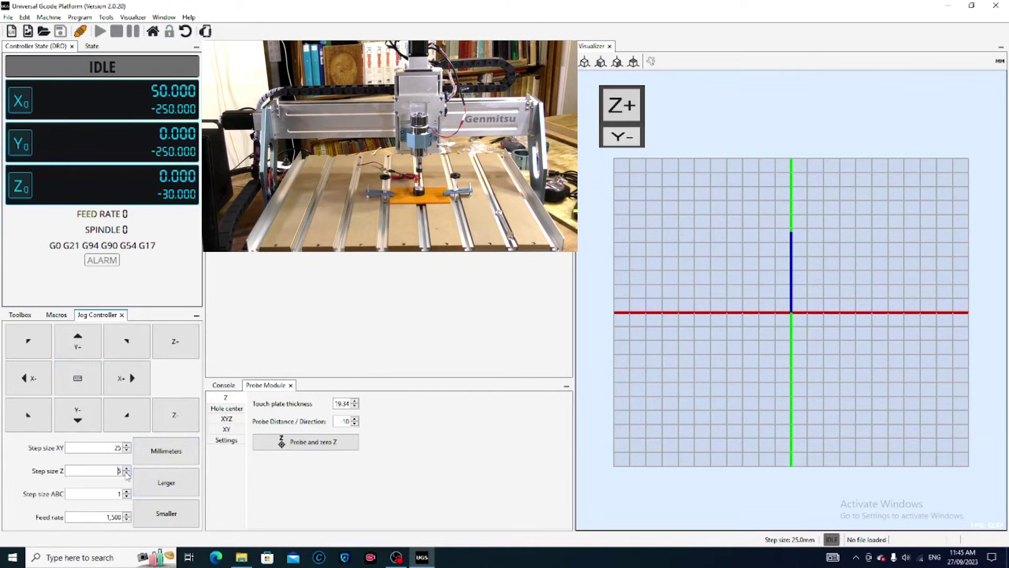
text(0.0)
double_click(119, 468)
key(BackSpace)
text(1)
Lower the Z axis 3 mm towards the touch plate in 1 mm steps
click(177, 413)
click(178, 413)
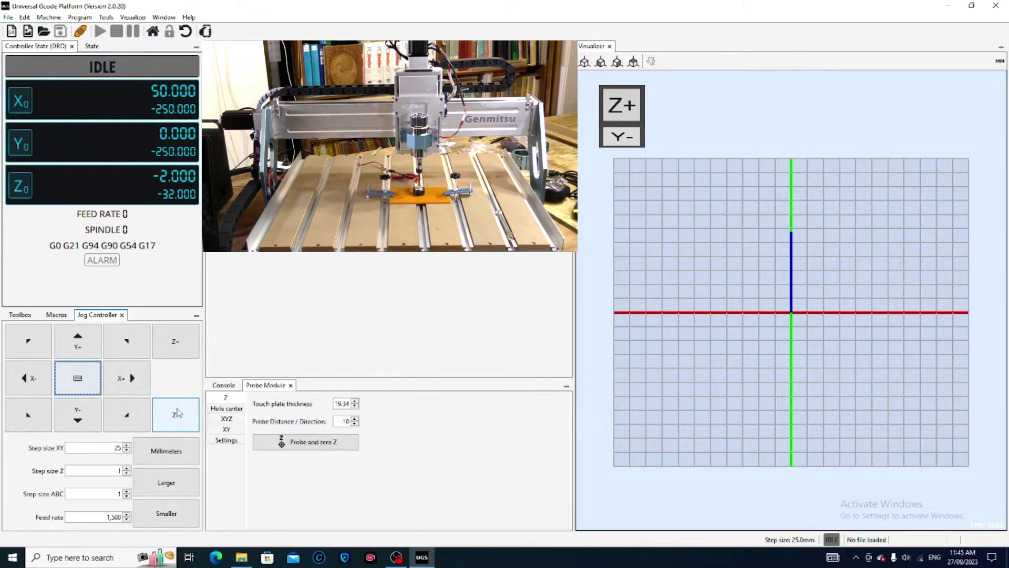
click(178, 412)
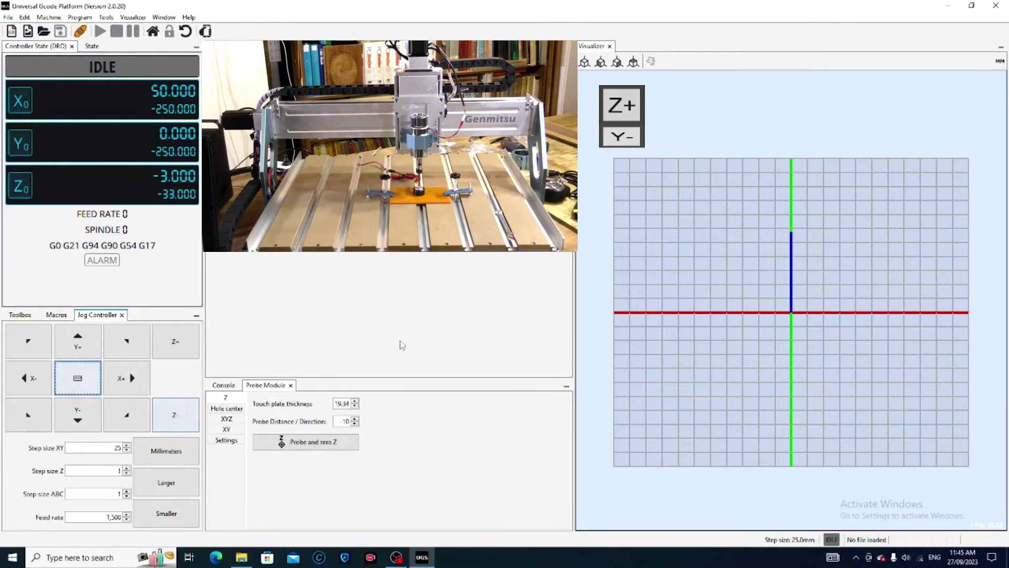
Review the probe module's rate and retract settings, and run the Z probe to zero Z on the touch plate
click(226, 441)
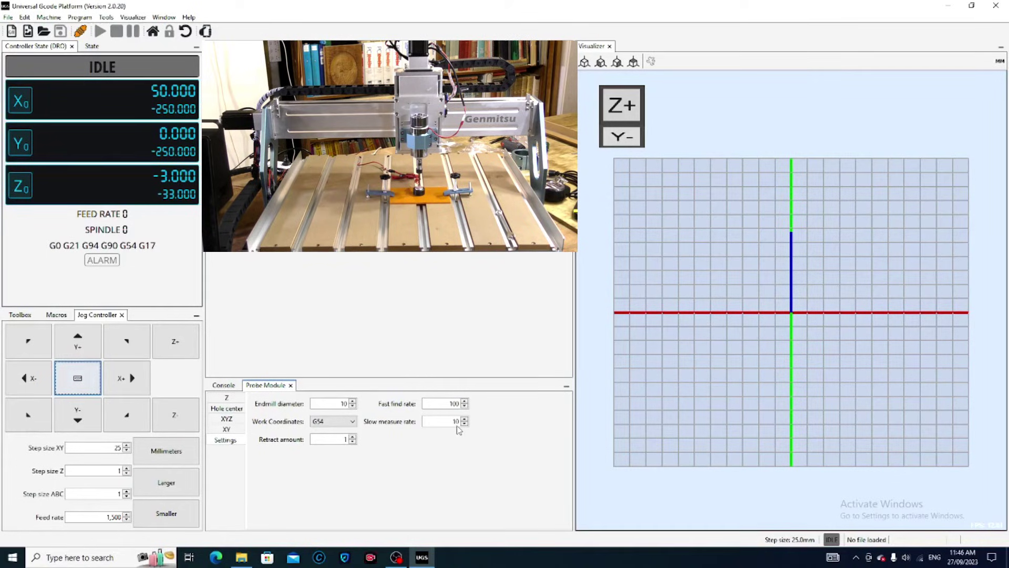
click(226, 399)
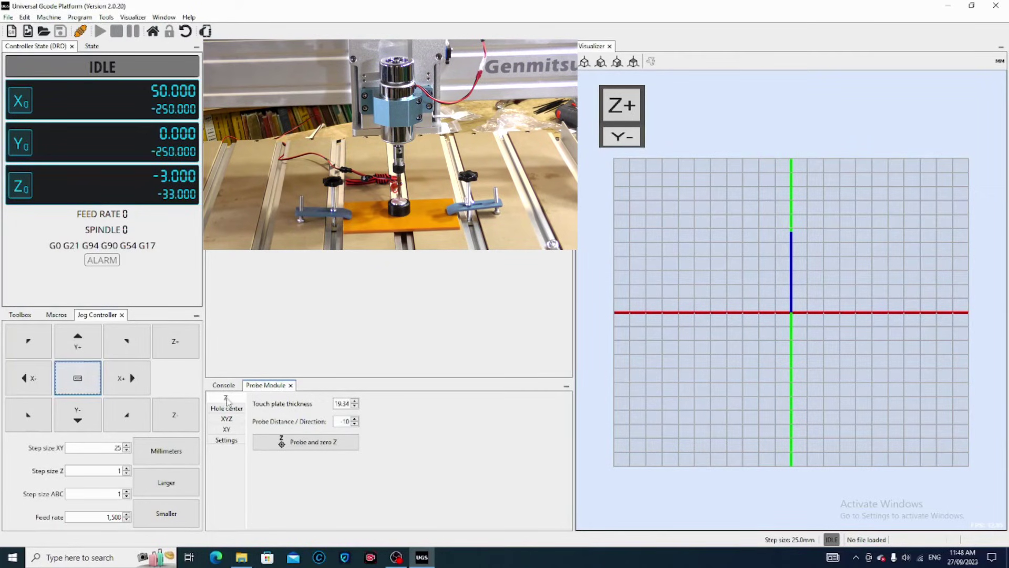
click(298, 444)
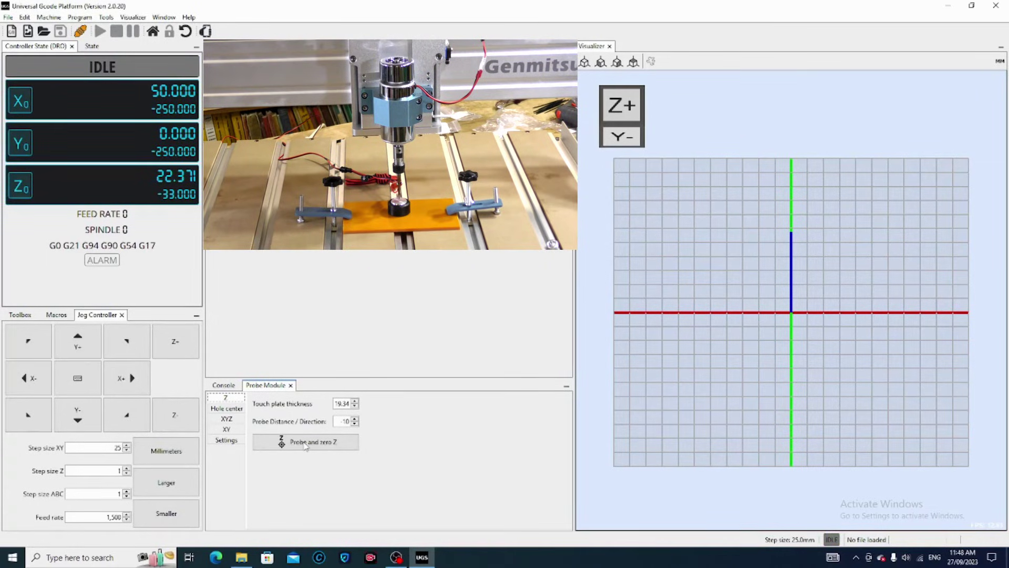
click(305, 442)
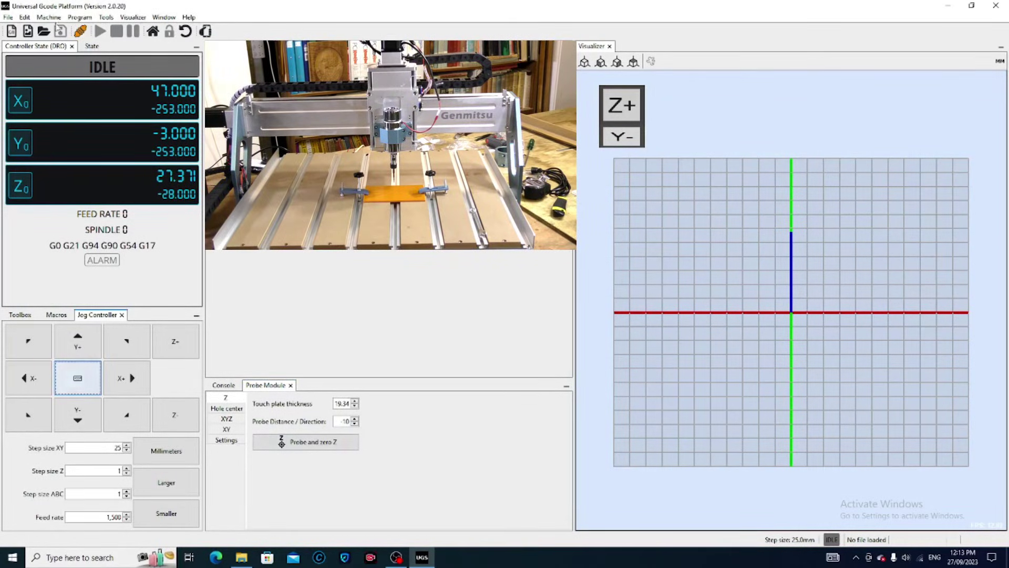
Reset the X and Y zero at the current tool position, and home the machine
click(48, 20)
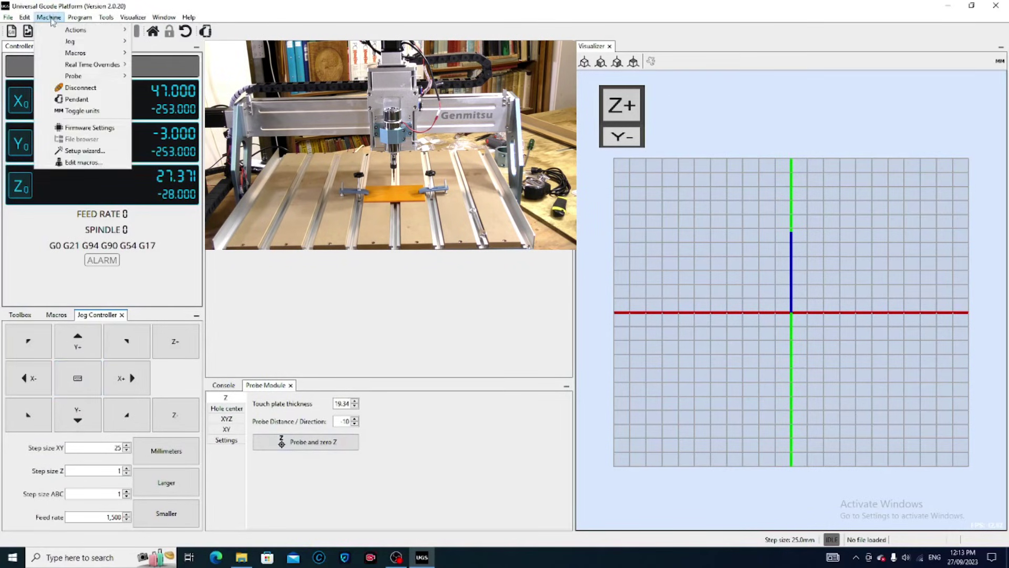
mouse_move(70, 31)
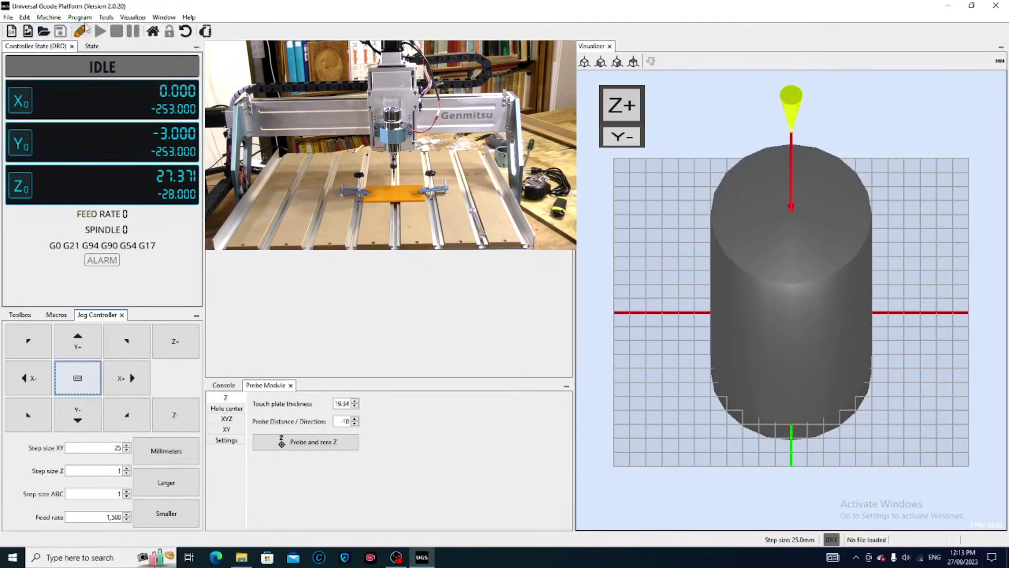
click(50, 18)
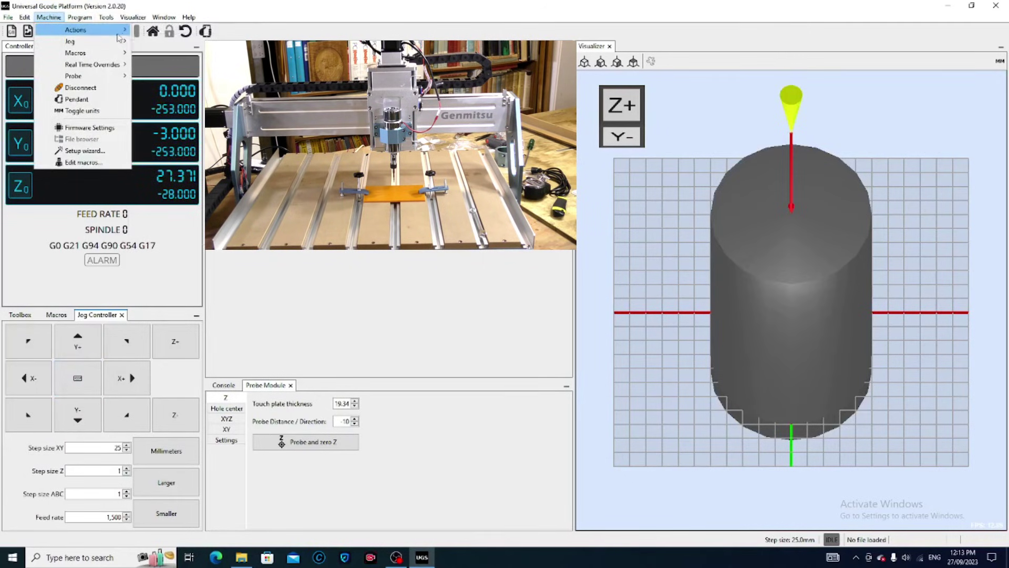
mouse_move(118, 30)
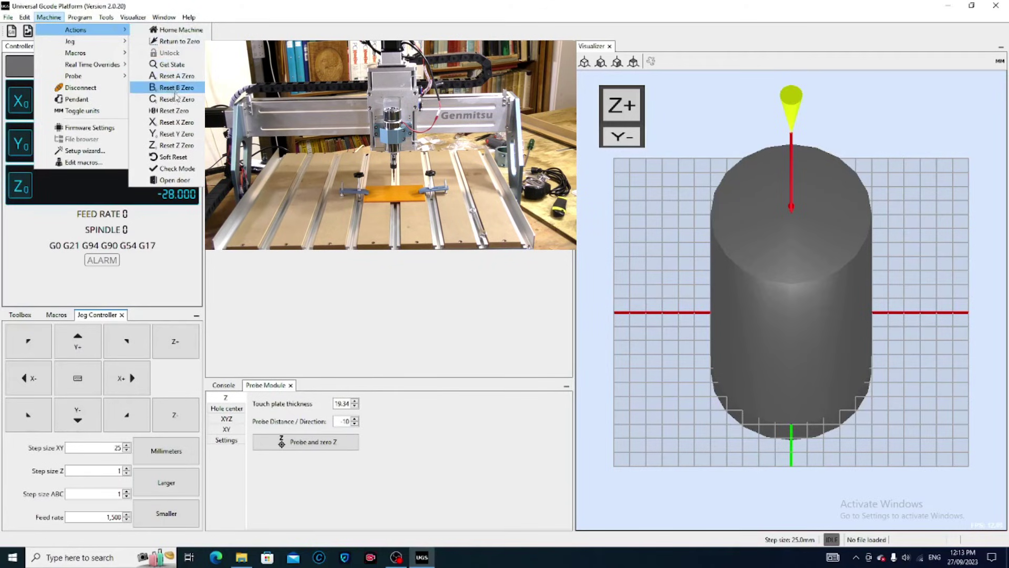
click(172, 135)
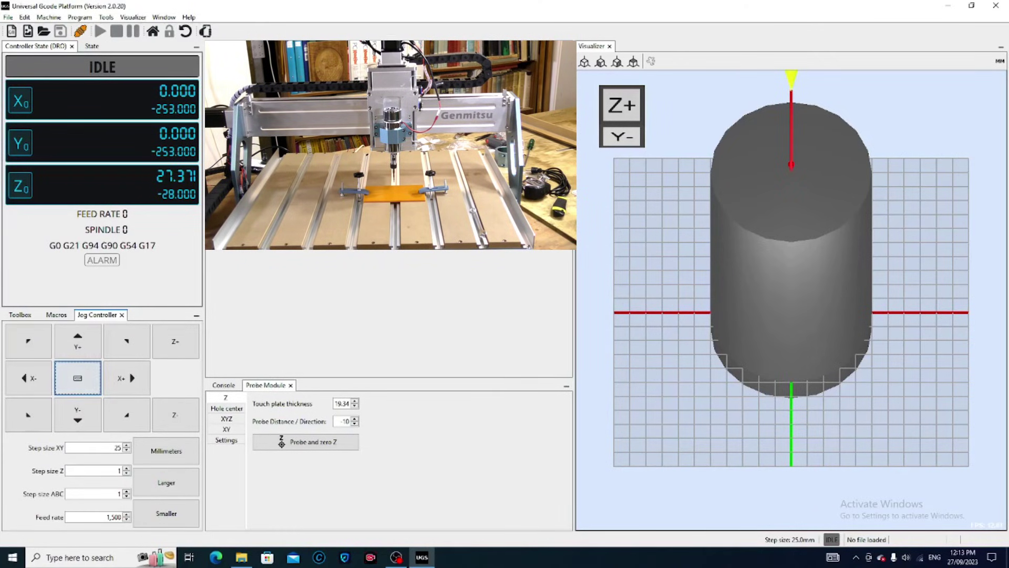
click(153, 32)
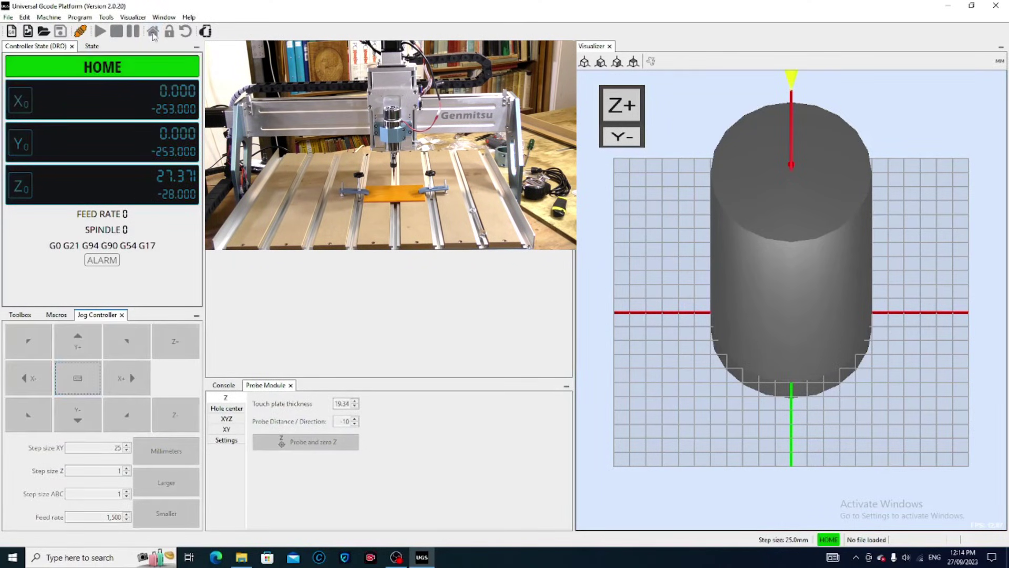